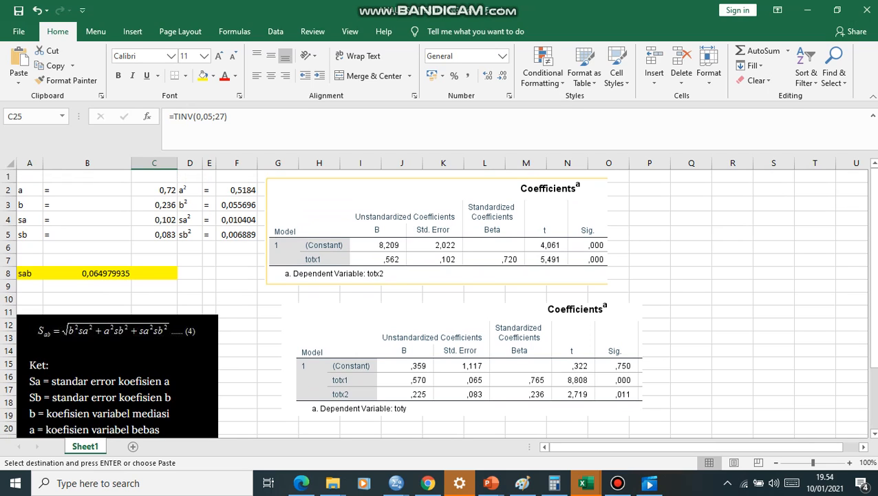
- Examine the sab formula in cell B8 and the b² formula in F3 that feeds it
click(87, 273)
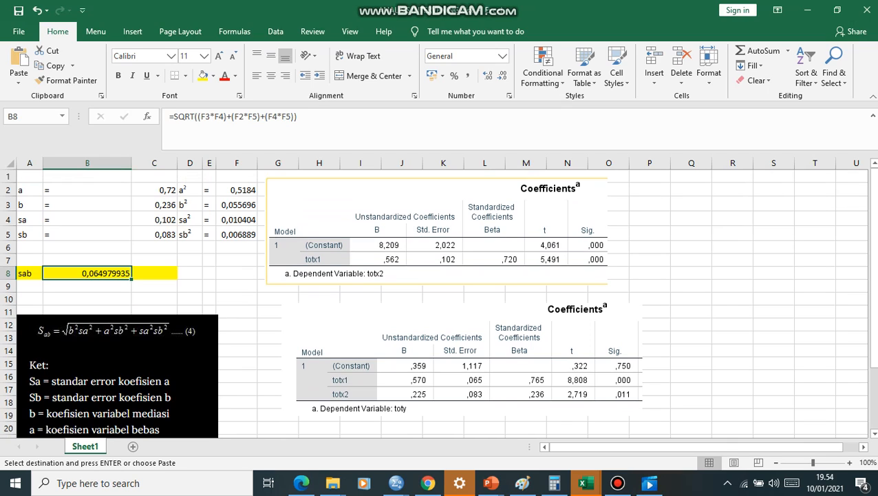
click(237, 204)
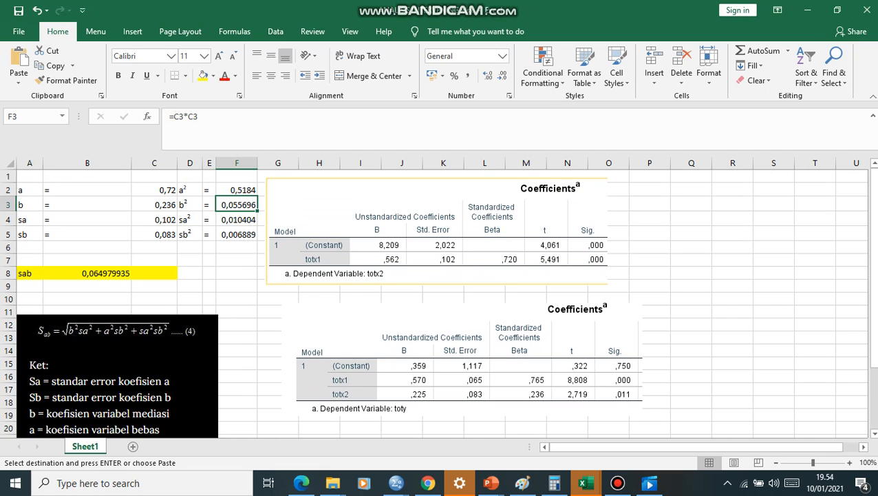
click(87, 273)
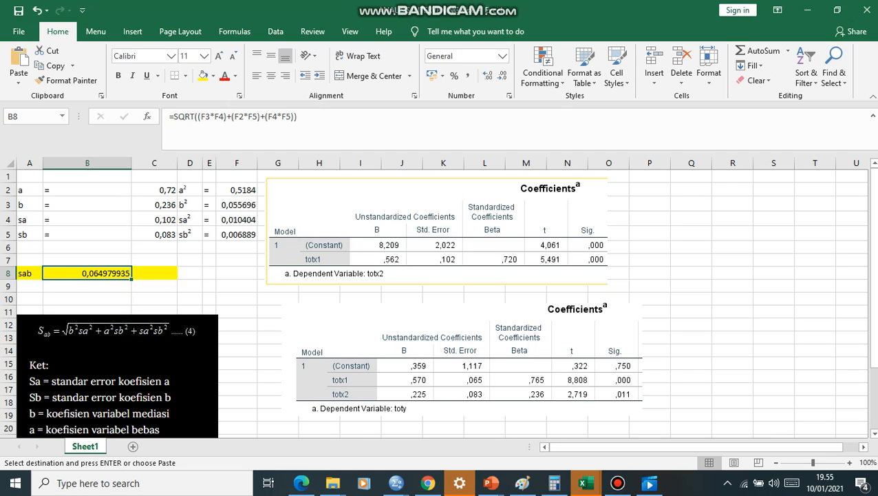
- Examine the t hit label in C23 and its formula in C24, checking the a, b and sab cells it uses
key(Down)
key(Down)
key(Down)
key(Down)
key(Down)
key(Down)
key(Down)
key(Down)
key(Down)
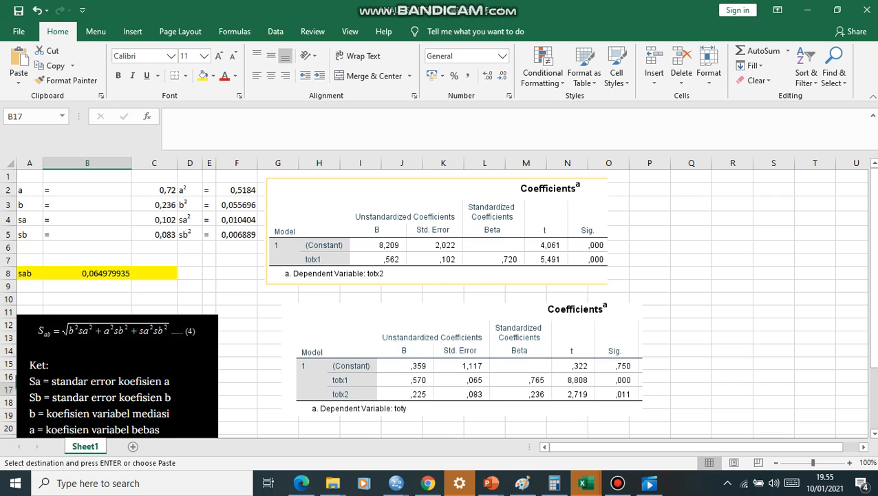
key(Down)
key(Down)
key(Down)
key(Down)
key(Down)
key(Down)
key(Down)
key(Down)
key(Down)
key(Down)
key(Down)
key(Down)
key(Down)
key(Down)
key(Down)
key(Down)
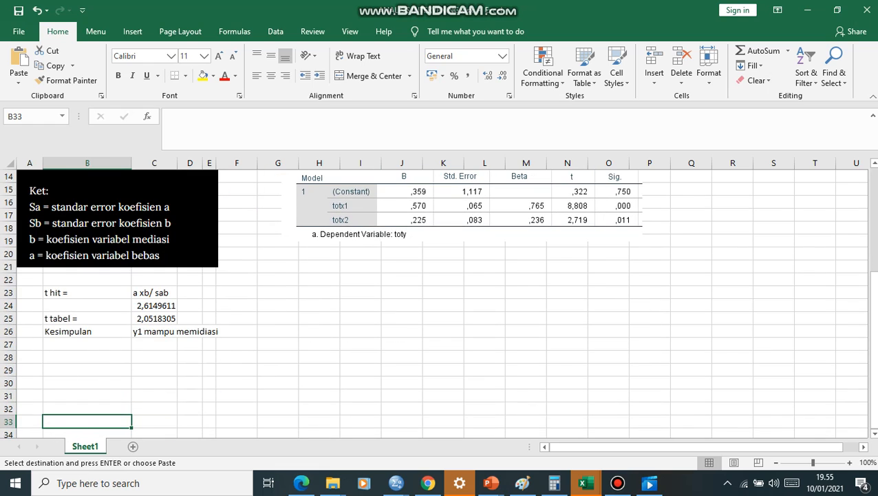
click(154, 292)
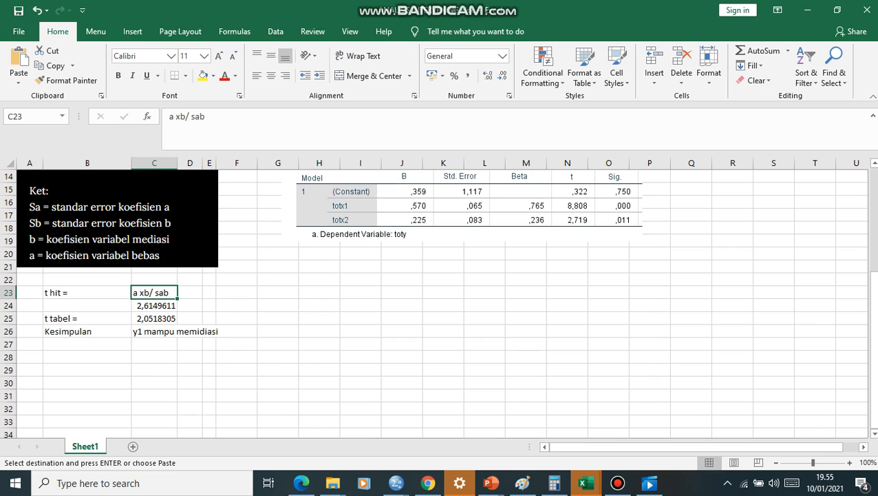
click(154, 305)
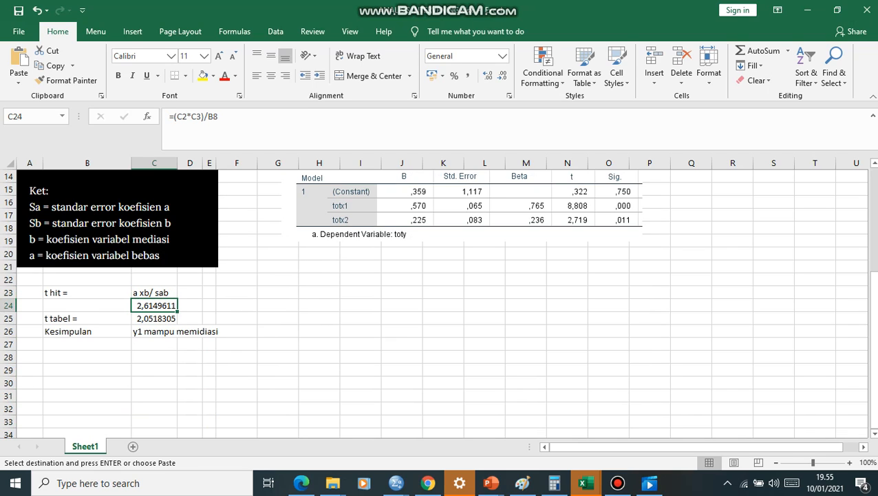
drag(874, 303, 874, 207)
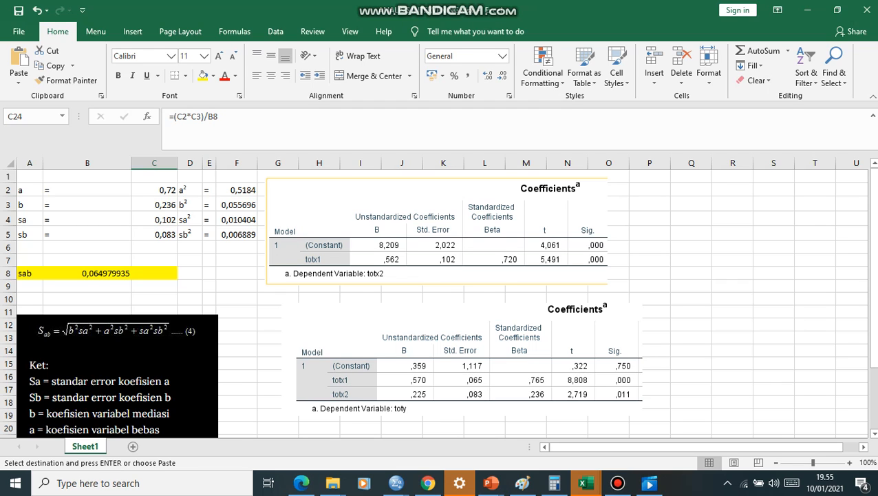
drag(874, 342, 874, 403)
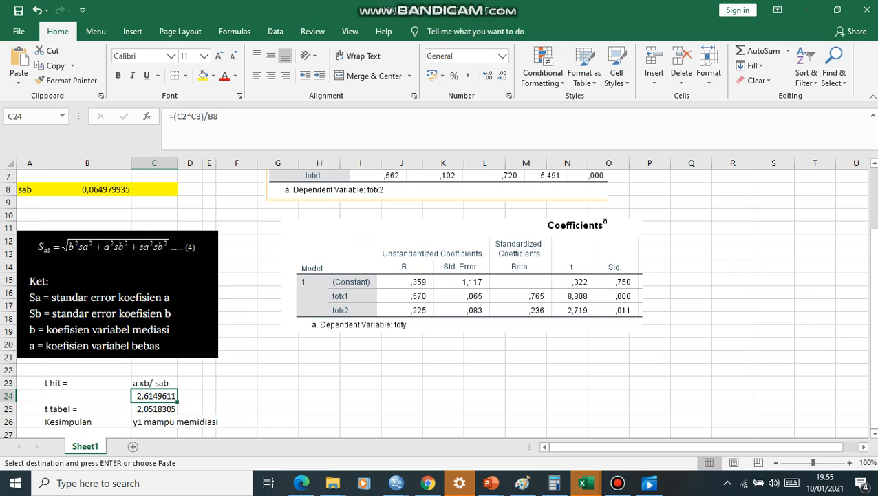
- Inspect the TINV formula behind the t tabel value in cell C25
click(154, 409)
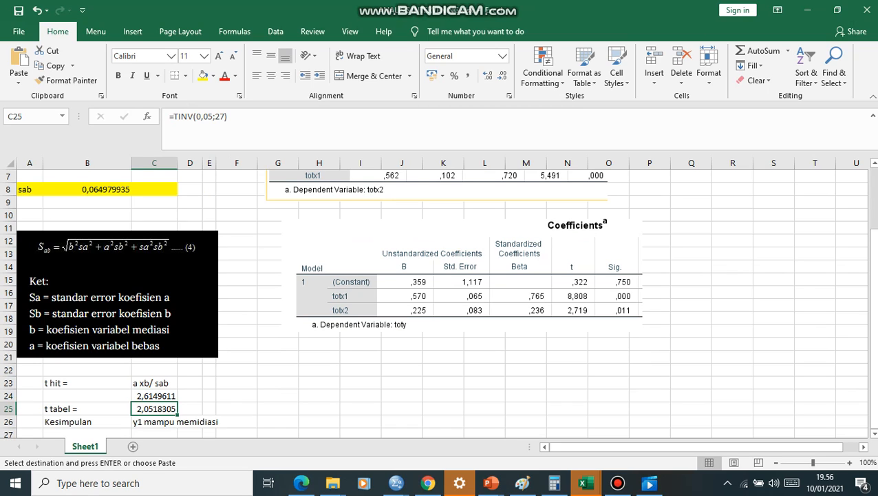
click(190, 409)
click(154, 409)
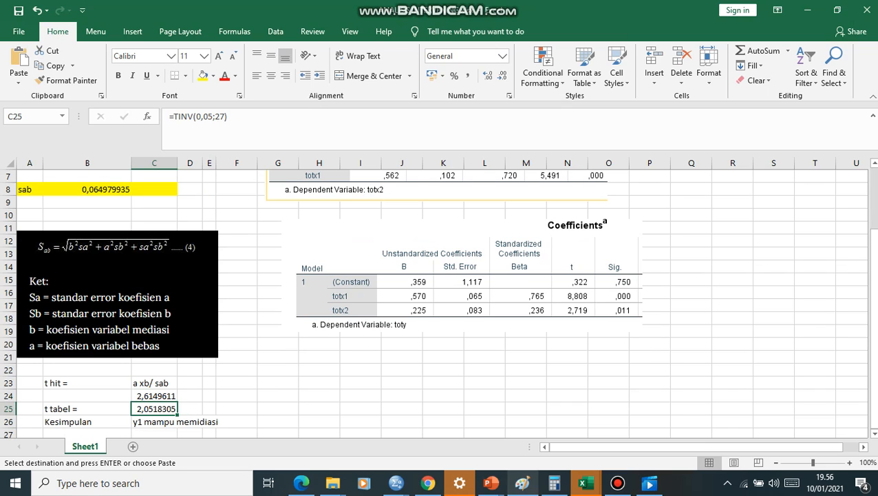
- Switch to TABEL T.pdf in Chrome to check the two-sided 5% t value for 27 degrees of freedom, and return to the ANALISIS INTERVENING workbook in Excel
mouse_move(428, 483)
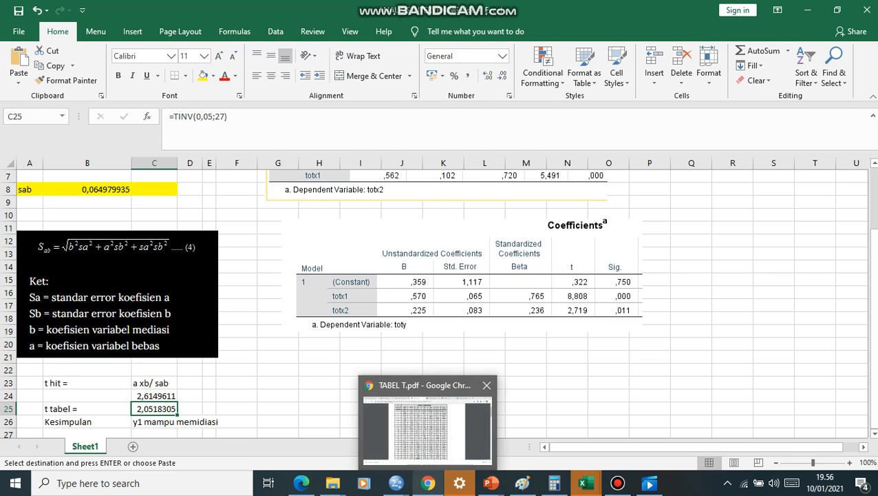
click(428, 432)
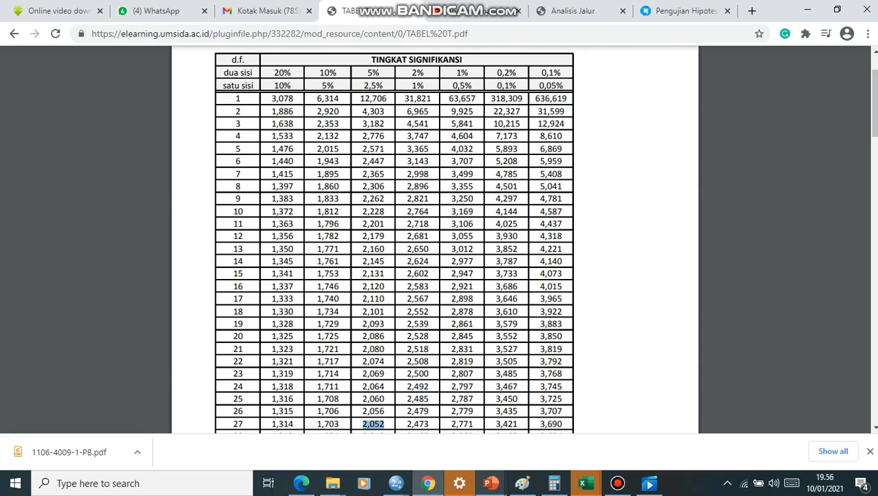
mouse_move(583, 483)
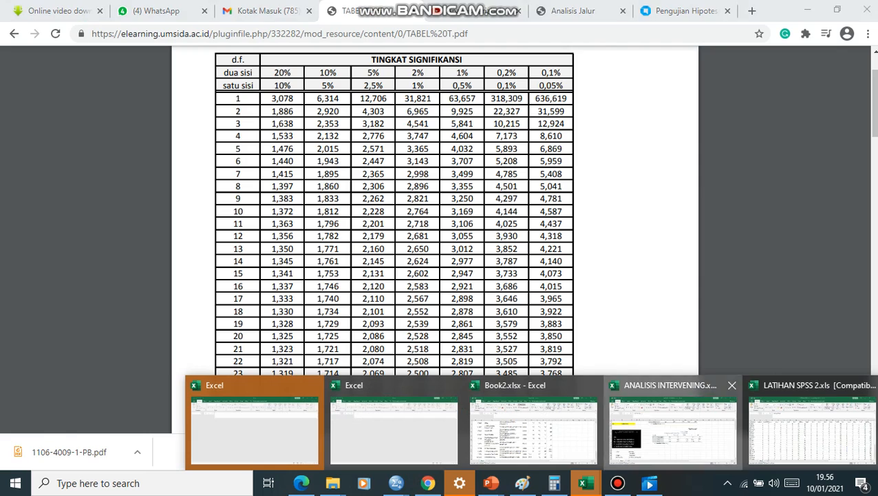
click(227, 421)
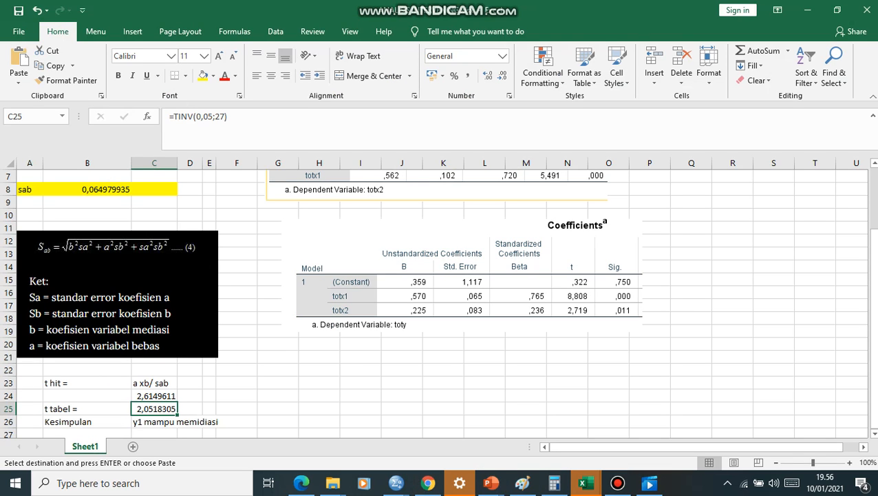
key(Right)
key(Right)
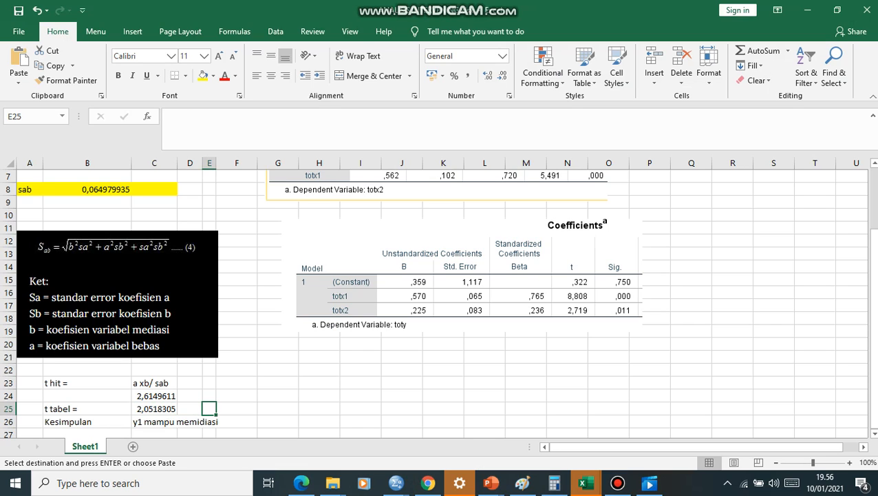
key(Left)
key(Left)
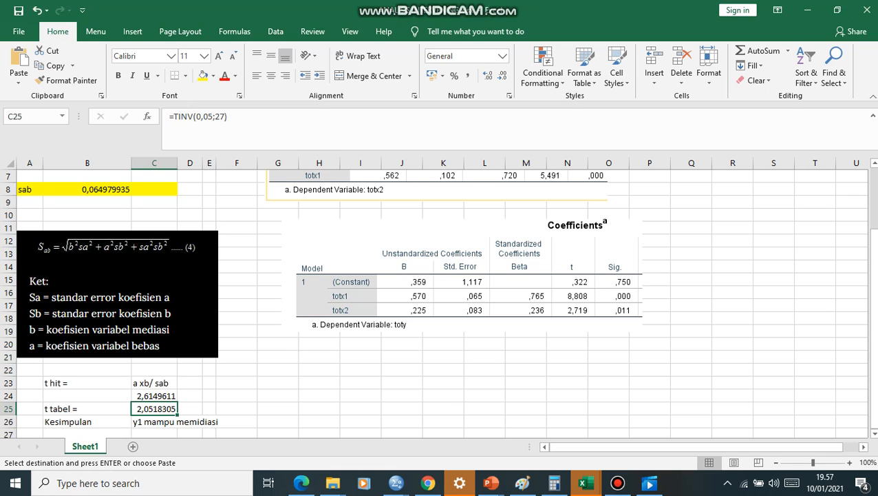
mouse_move(501, 4)
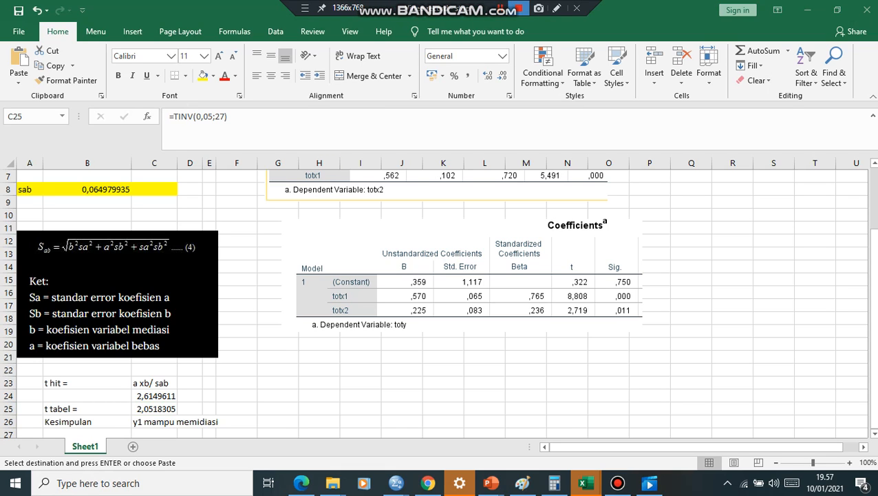